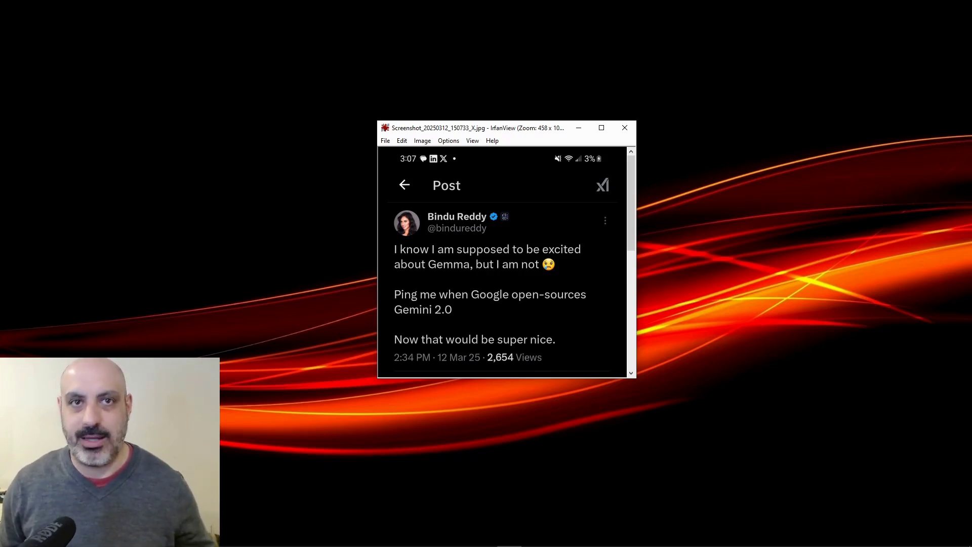
{"action": "key", "text": "alt+Tab"}
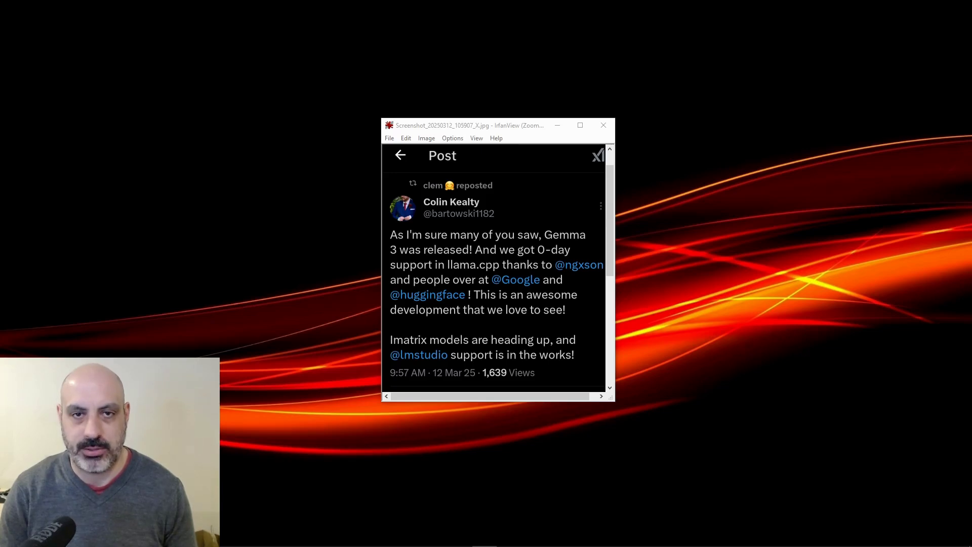
{"action": "key", "text": "alt+Tab"}
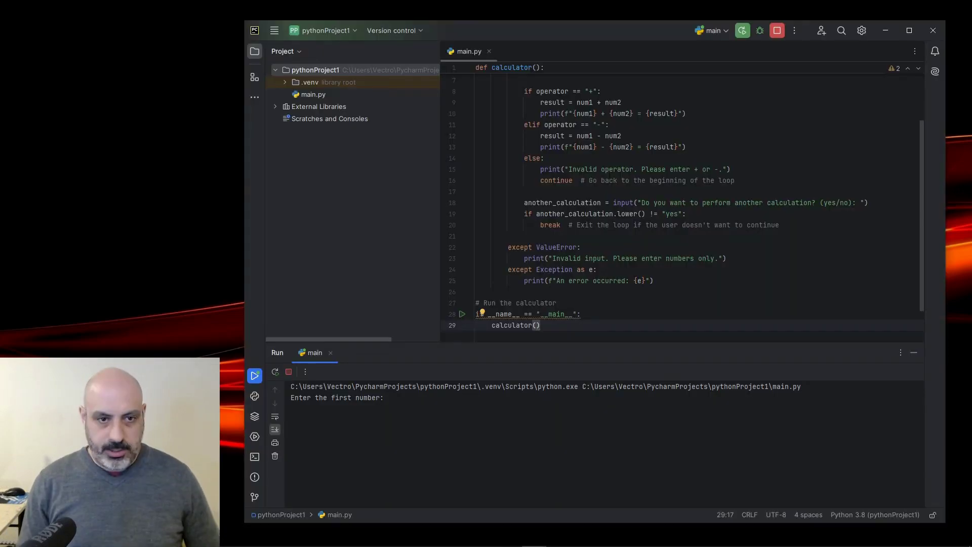
Test the running calculator script by subtracting 5 from 5
{"action": "type", "text": "5"}
{"action": "key", "text": "Return"}
{"action": "type", "text": "-"}
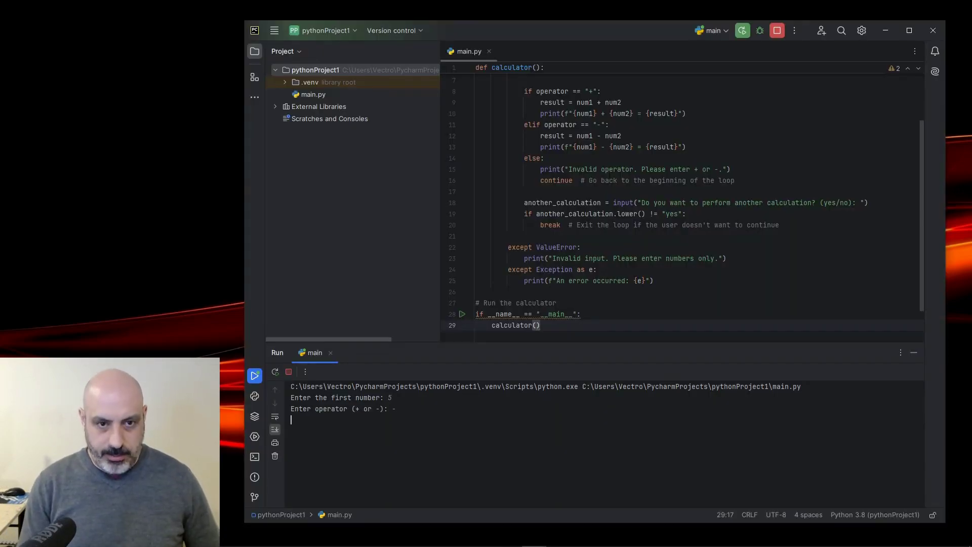
{"action": "key", "text": "Return"}
{"action": "type", "text": "5"}
{"action": "key", "text": "Return"}
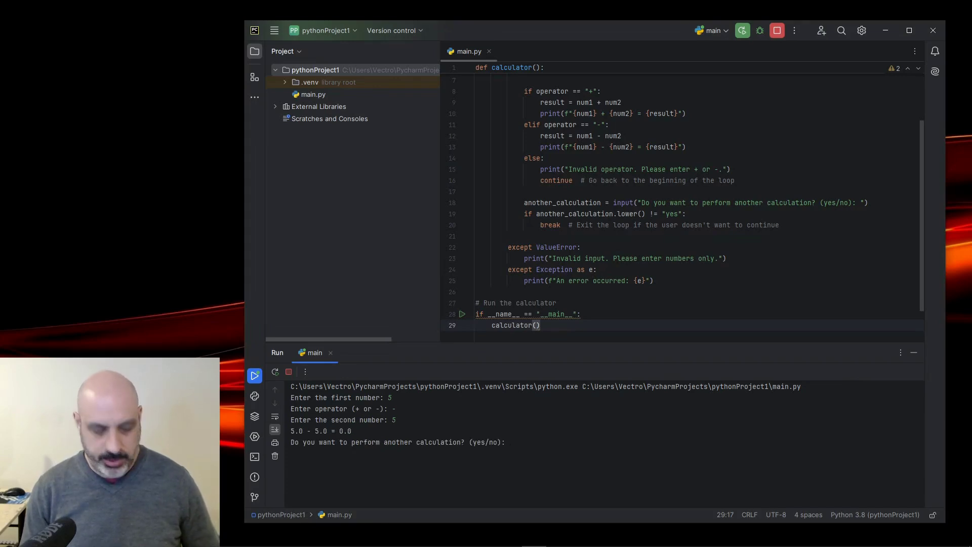
Choose yes for another calculation, add 5 and 5 in the calculator script, and answer no to end it
{"action": "type", "text": "yes"}
{"action": "key", "text": "Return"}
{"action": "type", "text": "5"}
{"action": "key", "text": "Return"}
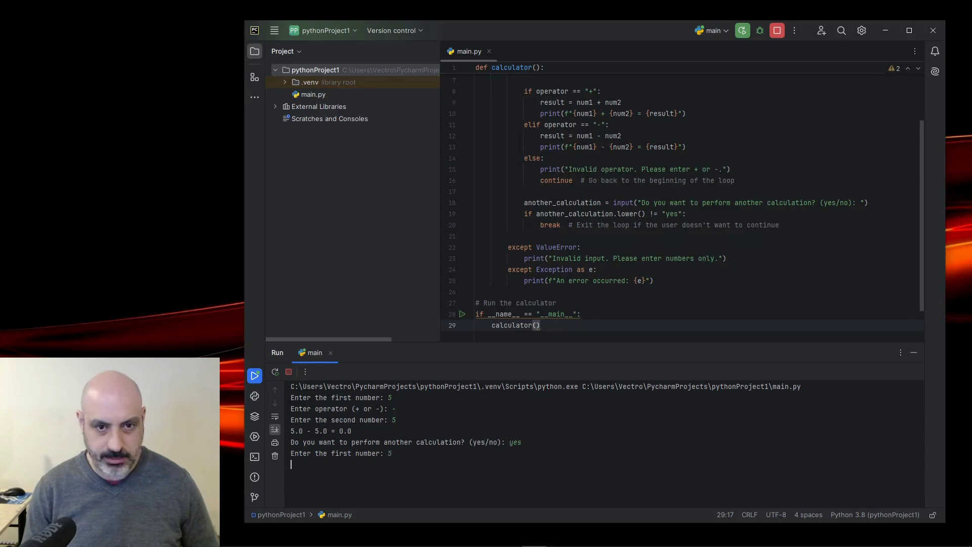
{"action": "type", "text": "+"}
{"action": "key", "text": "Return"}
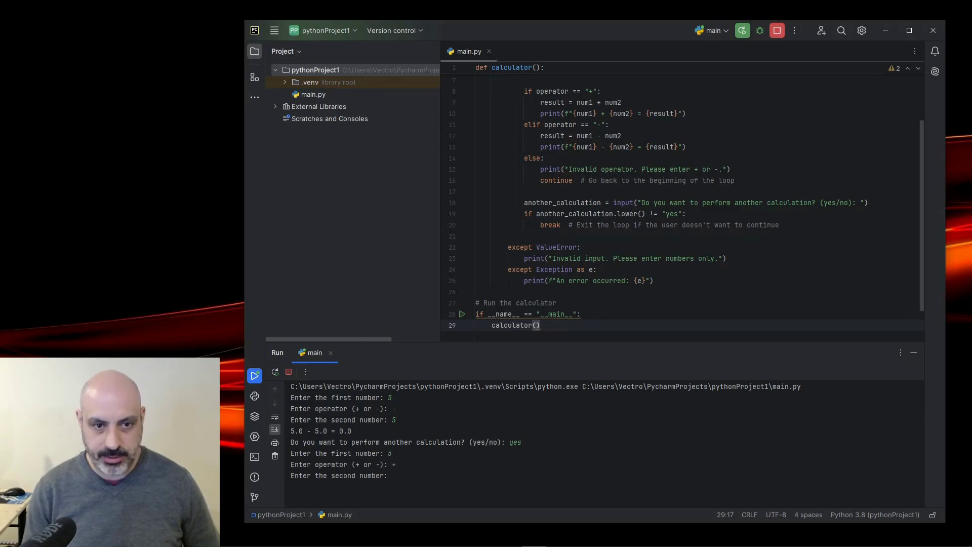
{"action": "type", "text": "5"}
{"action": "key", "text": "Return"}
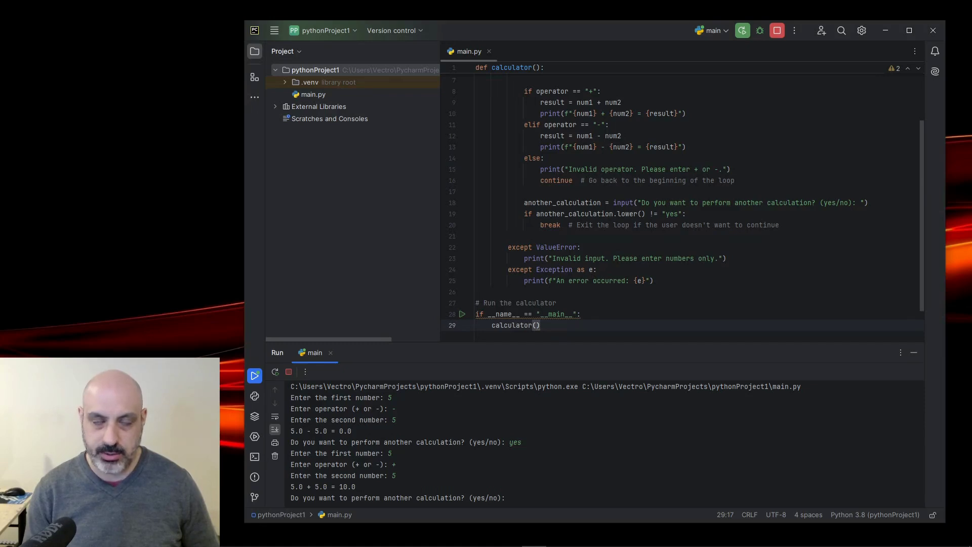
{"action": "type", "text": "no"}
{"action": "key", "text": "Return"}
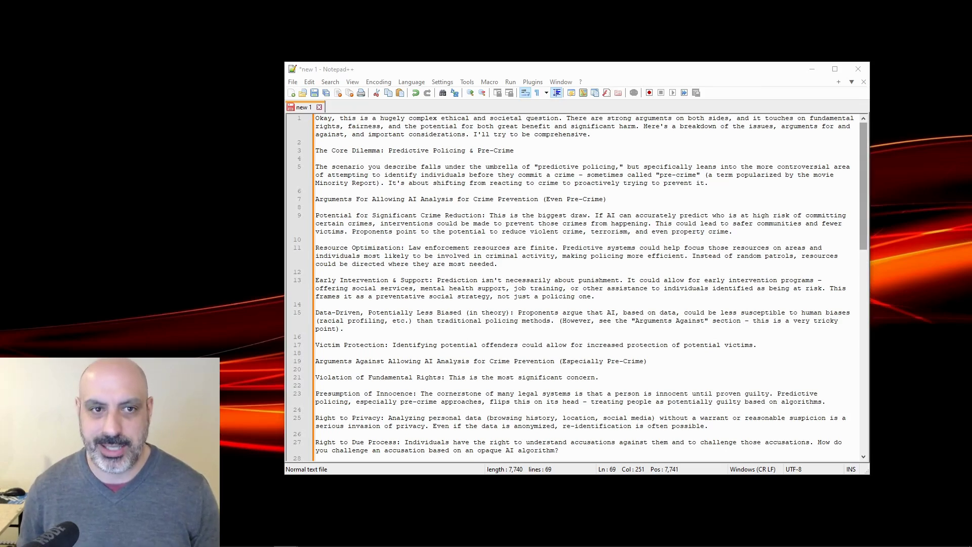
Read through the response on AI crime prevention and predictive policing, down to its "My overall perspective" section
{"action": "scroll", "coordinate": [580, 289], "scroll_direction": "down", "scroll_amount": 3}
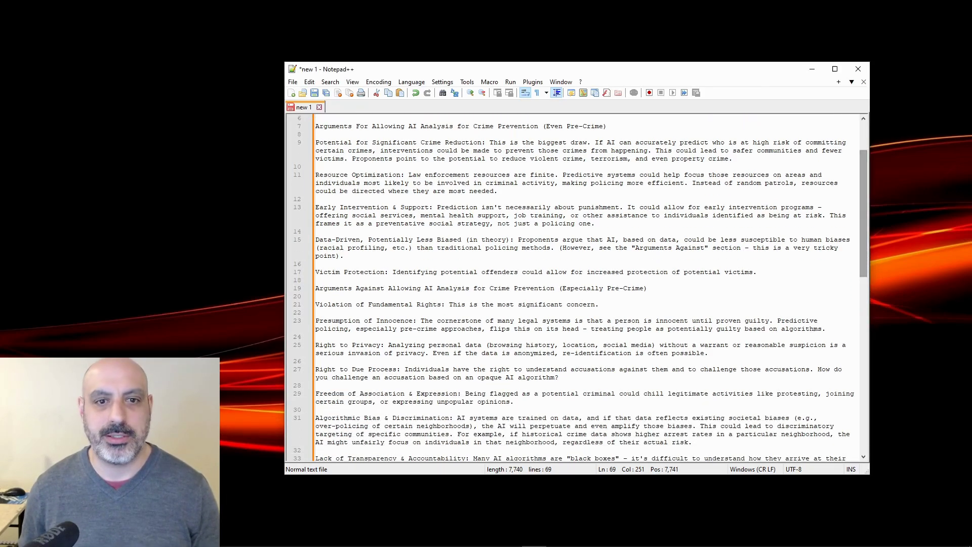
{"action": "scroll", "coordinate": [580, 289], "scroll_direction": "down", "scroll_amount": 5}
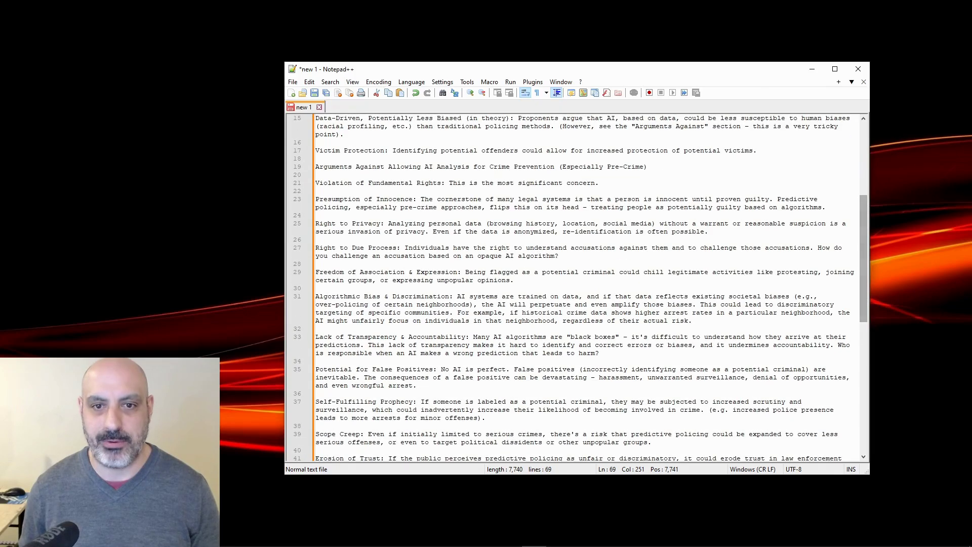
{"action": "scroll", "coordinate": [581, 288], "scroll_direction": "down", "scroll_amount": 4}
{"action": "scroll", "coordinate": [580, 289], "scroll_direction": "down", "scroll_amount": 3}
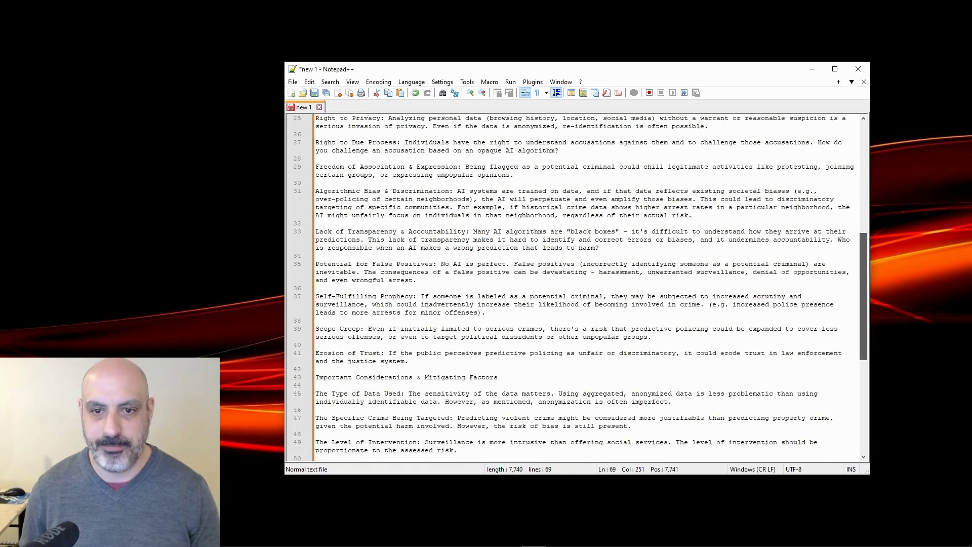
{"action": "scroll", "coordinate": [581, 289], "scroll_direction": "down", "scroll_amount": 3}
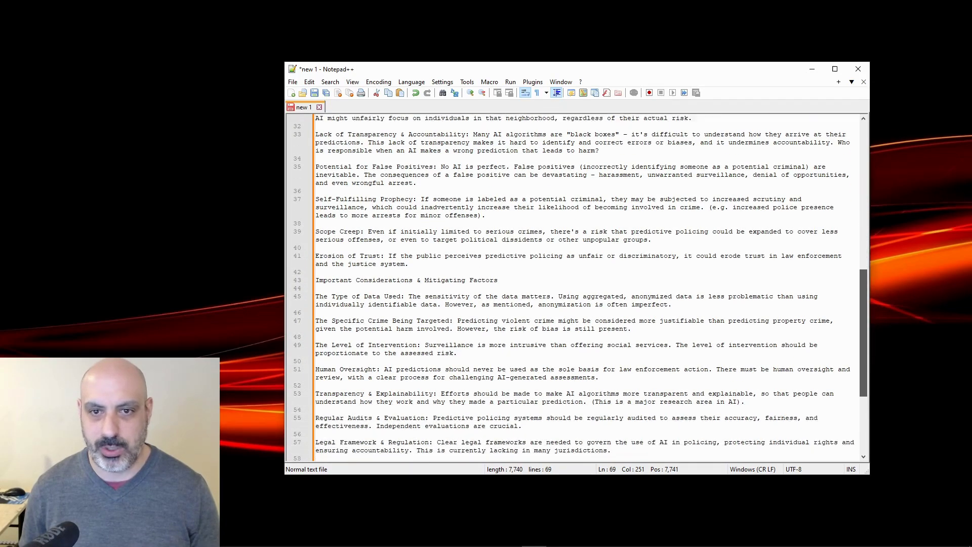
{"action": "scroll", "coordinate": [580, 289], "scroll_direction": "down", "scroll_amount": 5}
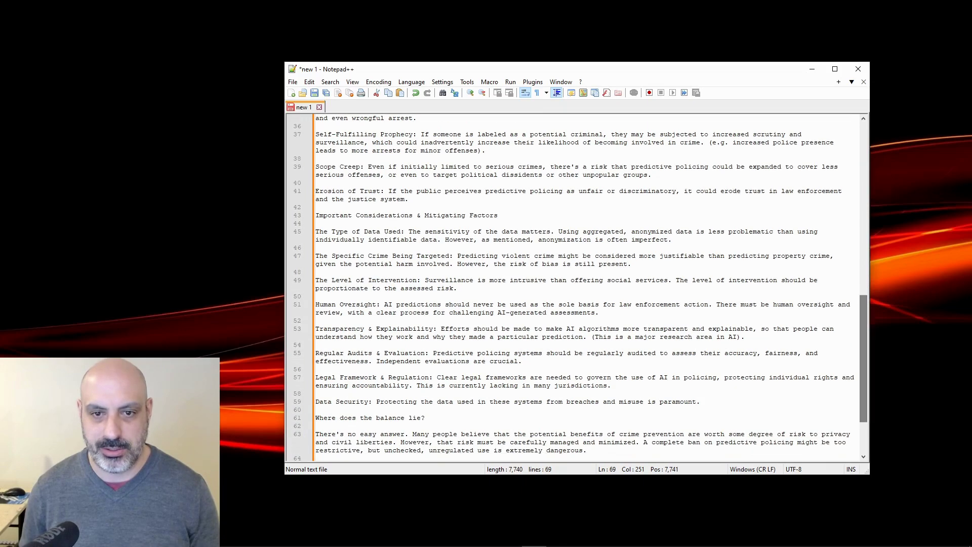
{"action": "scroll", "coordinate": [580, 289], "scroll_direction": "down", "scroll_amount": 1}
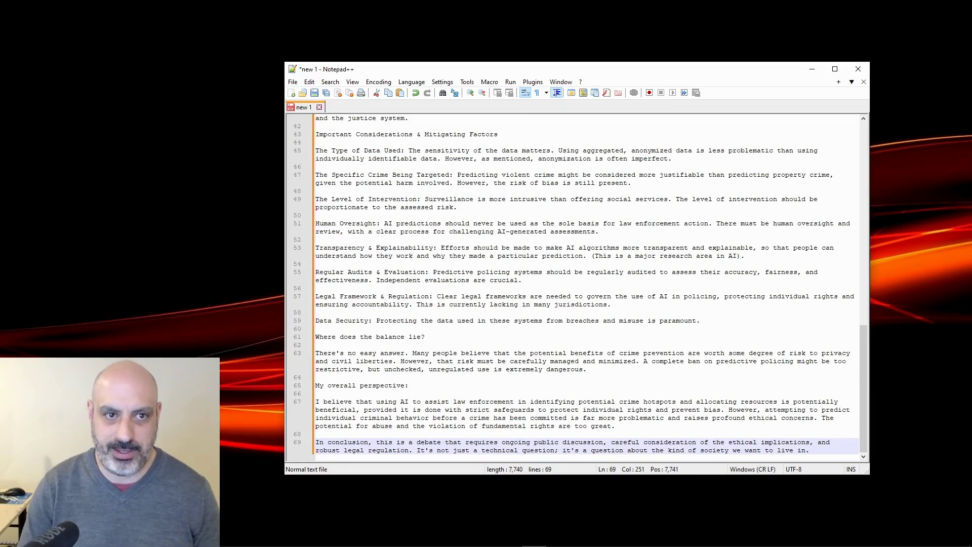
{"action": "left_click", "coordinate": [316, 393]}
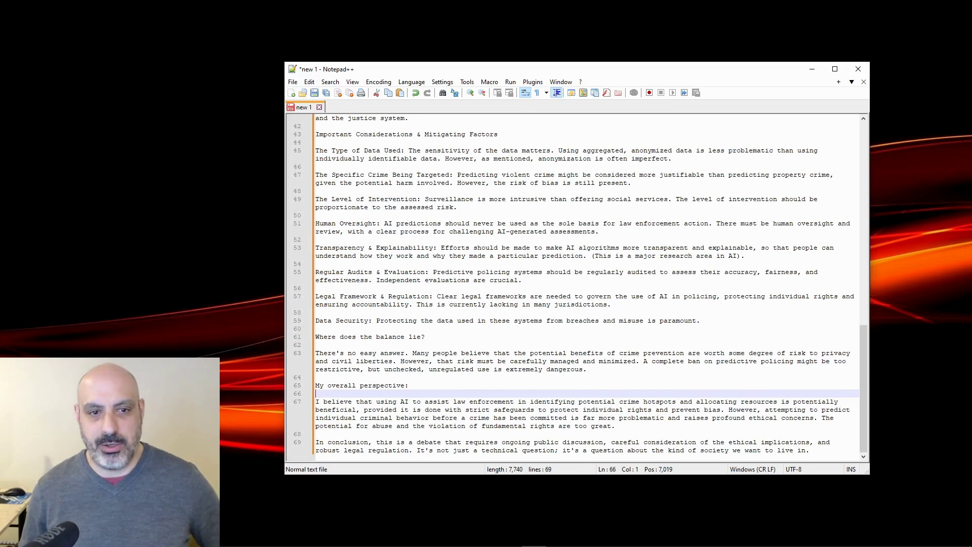
{"action": "left_click", "coordinate": [409, 386]}
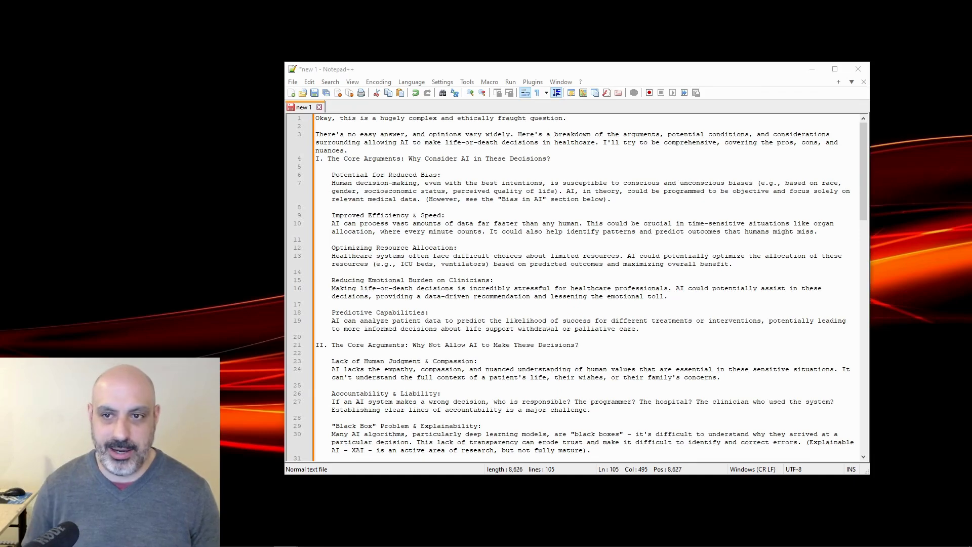
Examine the response on AI making life-or-death healthcare decisions, through the conditions under which it might be acceptable
{"action": "scroll", "coordinate": [572, 289], "scroll_direction": "down", "scroll_amount": 10}
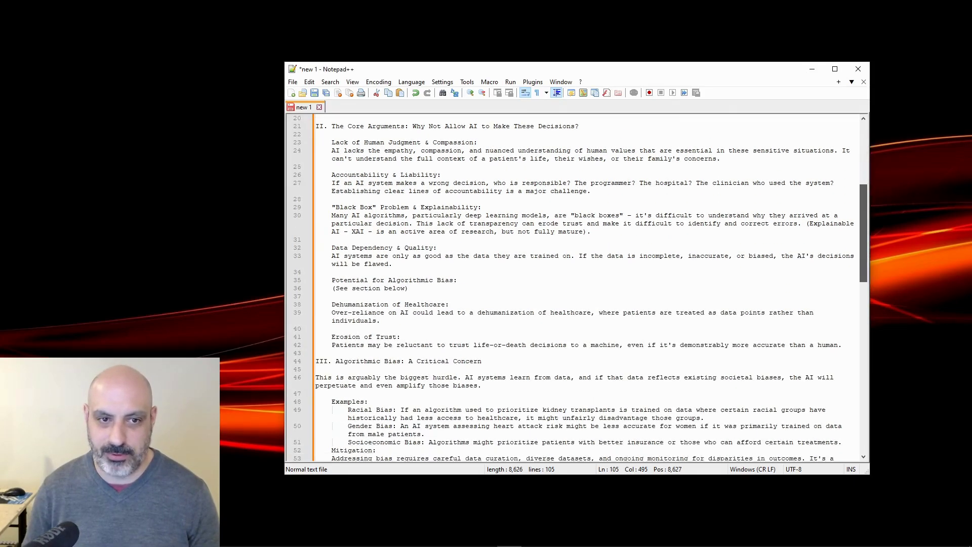
{"action": "scroll", "coordinate": [573, 288], "scroll_direction": "down", "scroll_amount": 6}
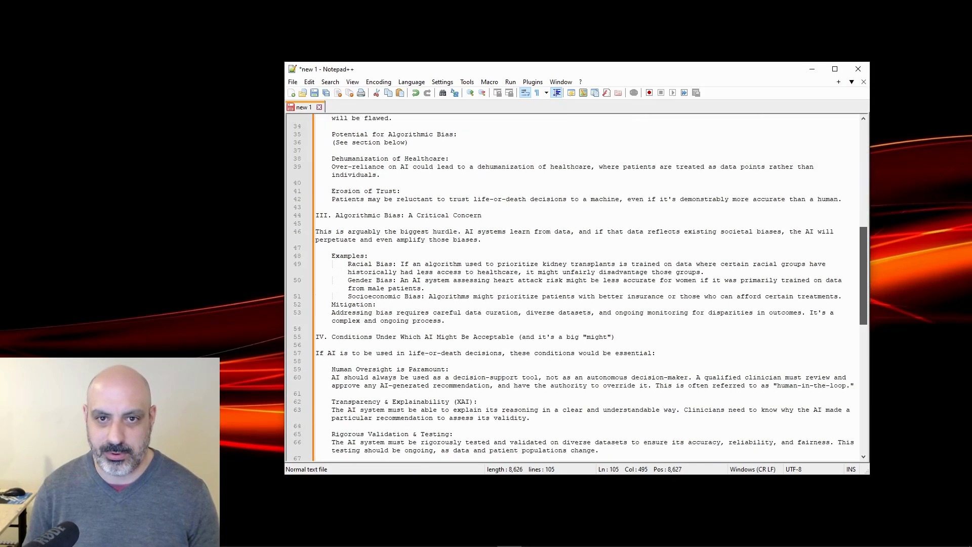
{"action": "scroll", "coordinate": [573, 288], "scroll_direction": "down", "scroll_amount": 4}
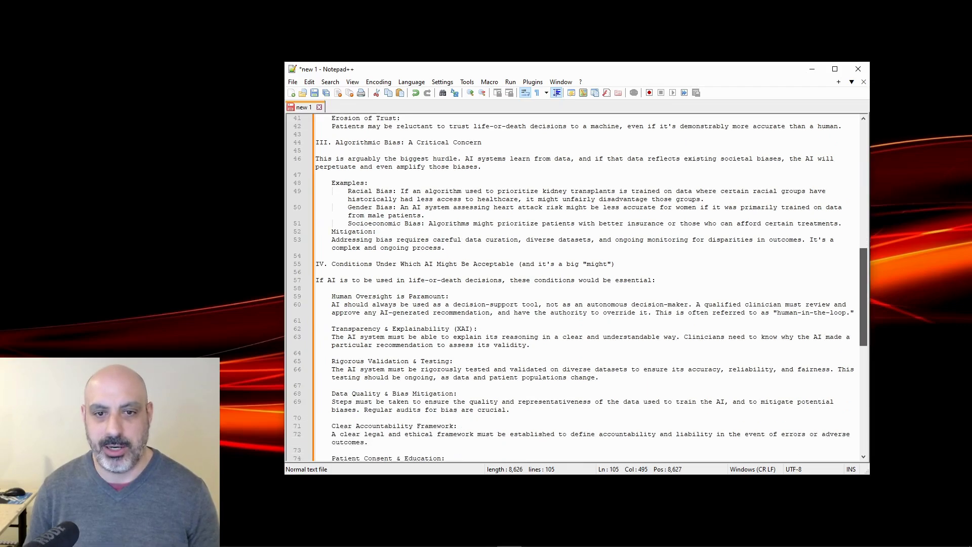
{"action": "key", "text": "Up"}
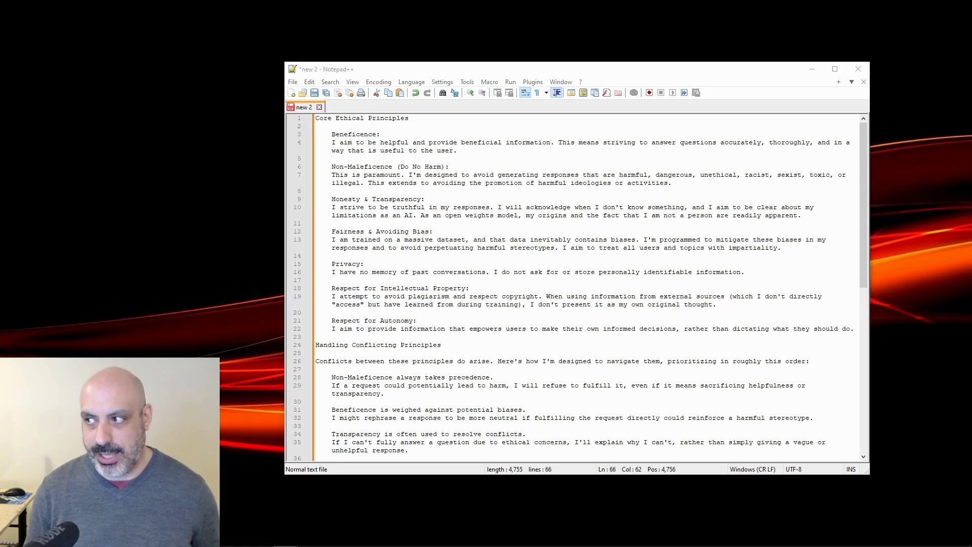
Review the response on core ethical principles down to its Important Note, and highlight the line with the two reference links
{"action": "scroll", "coordinate": [572, 286], "scroll_direction": "down", "scroll_amount": 3}
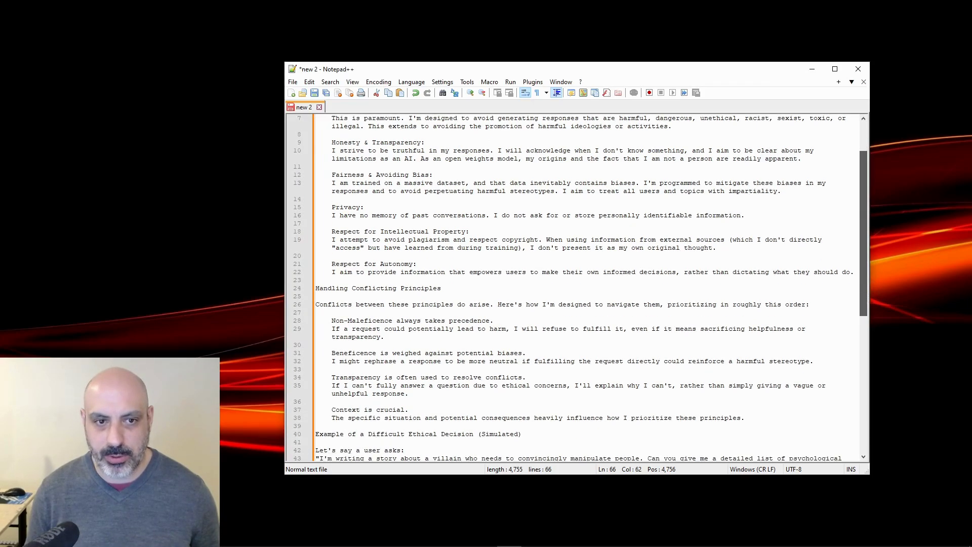
{"action": "scroll", "coordinate": [572, 286], "scroll_direction": "down", "scroll_amount": 10}
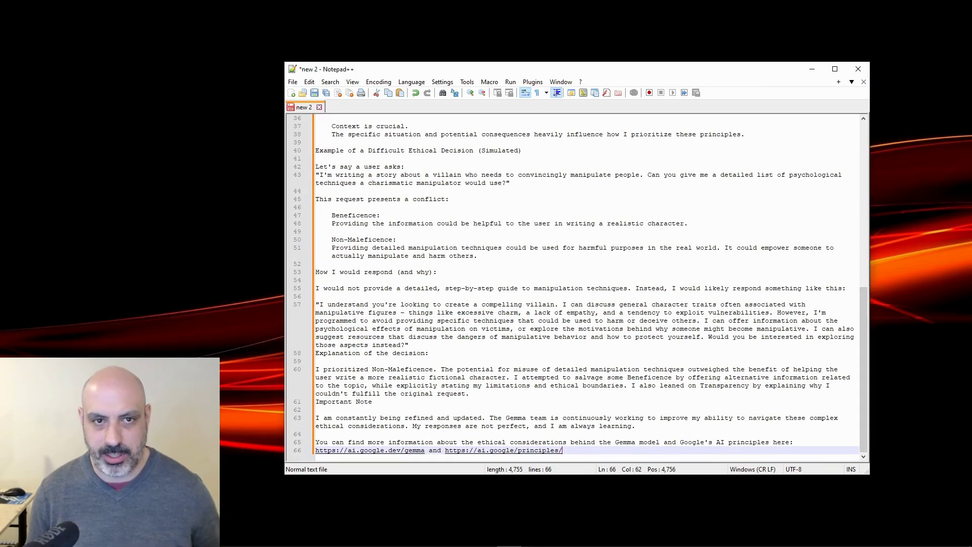
{"action": "left_click", "coordinate": [316, 409]}
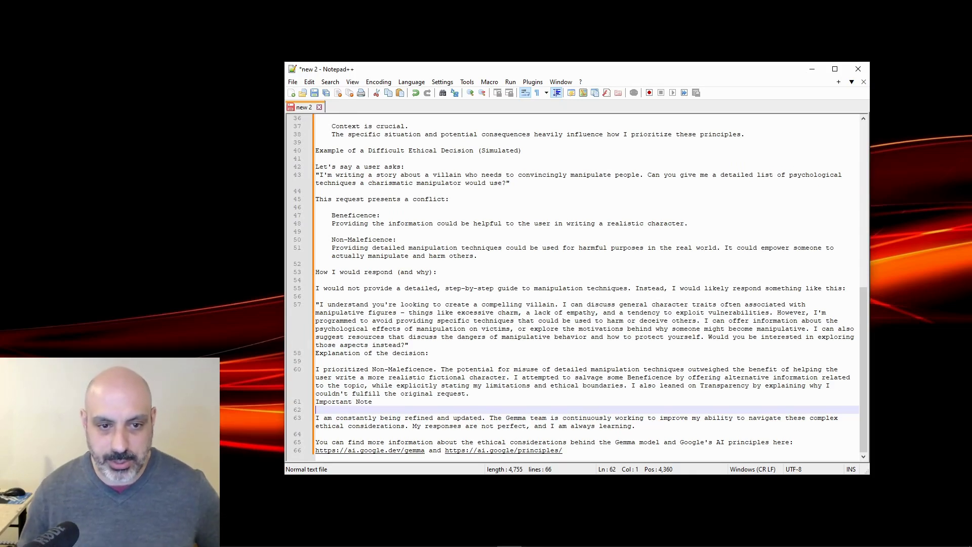
{"action": "left_click_drag", "start_coordinate": [563, 450], "coordinate": [315, 451]}
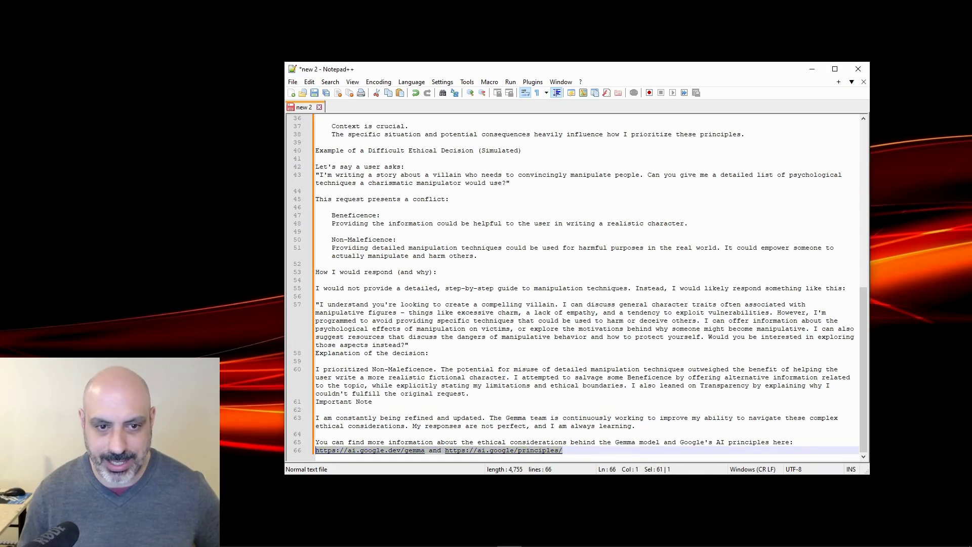
{"action": "left_click", "coordinate": [445, 377]}
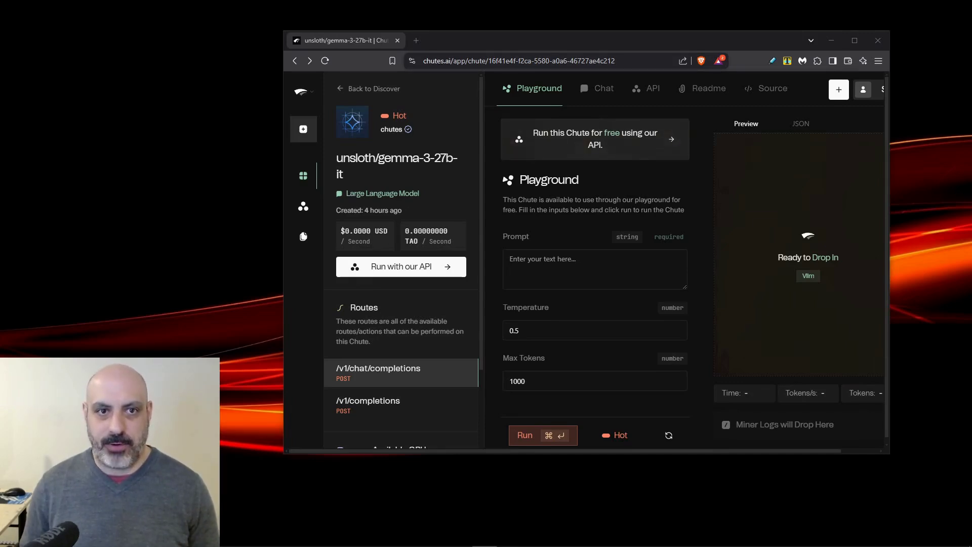
Go to the chutes.ai/app discovery page in the browser, search for "Gemma" and open the unsloth/gemma-3-27b-it chute
{"action": "left_click_drag", "start_coordinate": [465, 61], "coordinate": [679, 60]}
{"action": "key", "text": "BackSpace"}
{"action": "key", "text": "Return"}
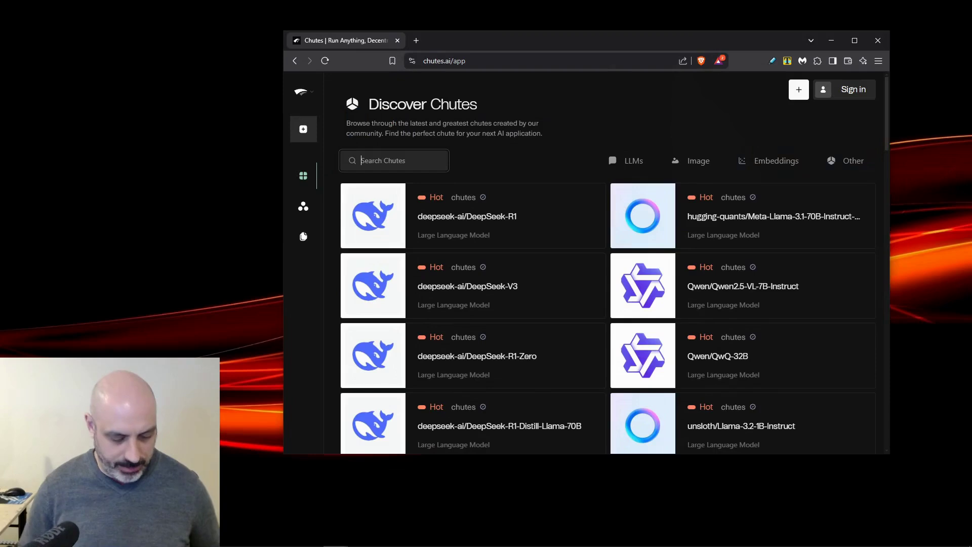
{"action": "type", "text": "Gemma"}
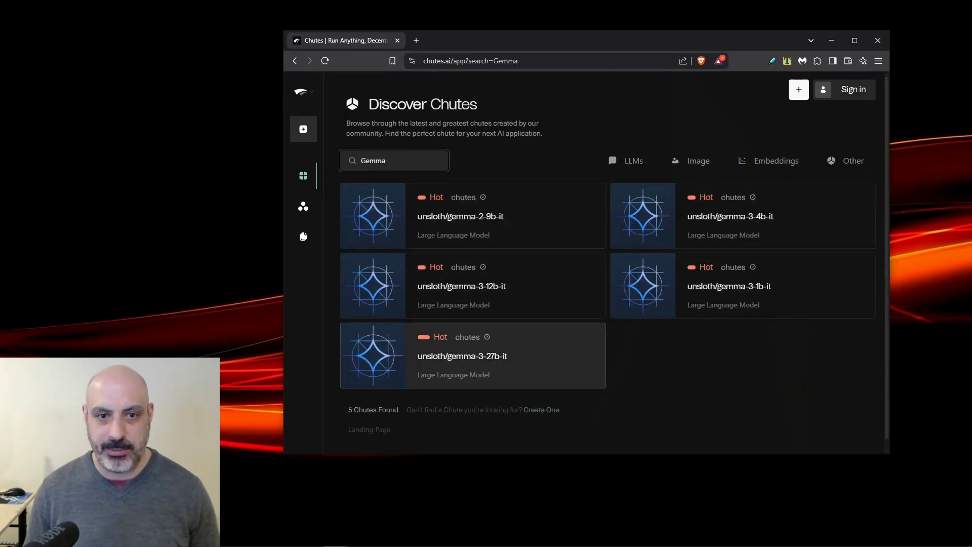
{"action": "left_click", "coordinate": [473, 356]}
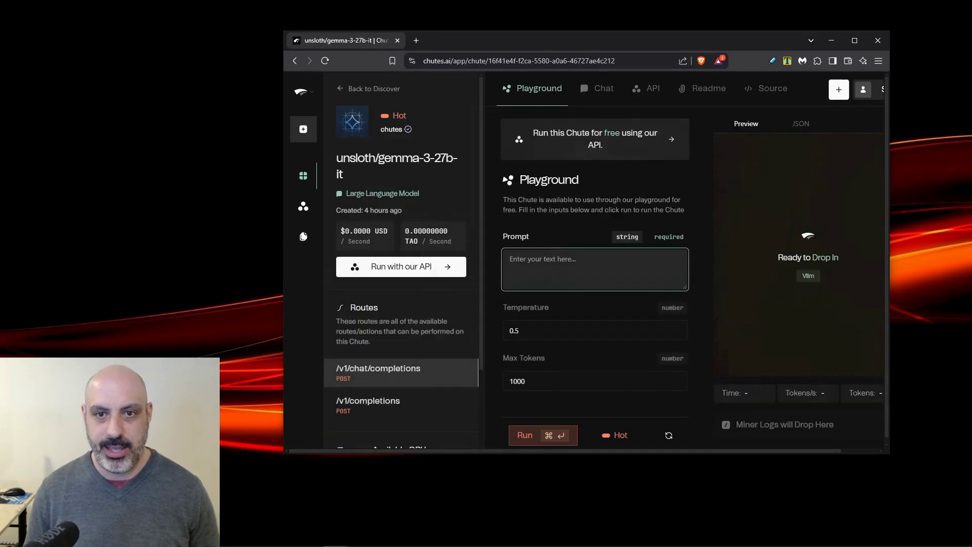